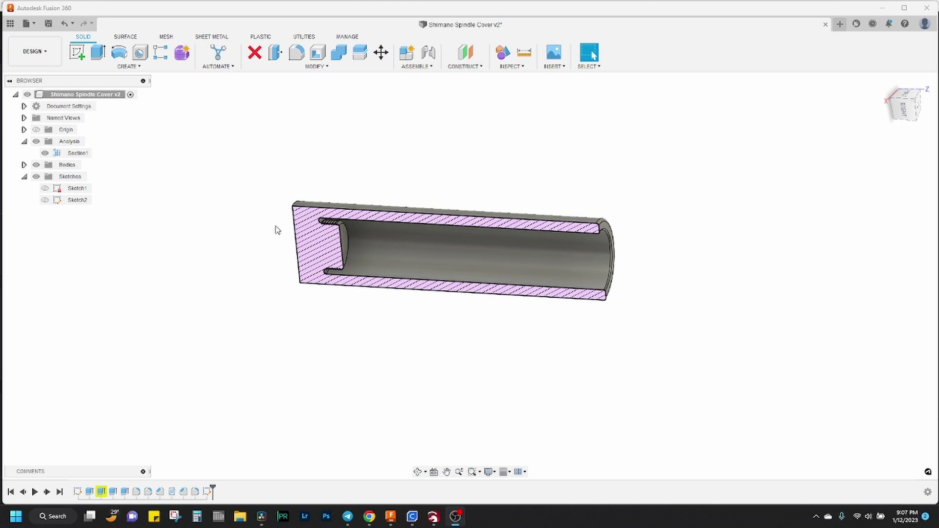
Step: Show Sketch2 and cut its outer ring profile along the full length of the tube with Extrude
{"action": "left_click_drag", "start_coordinate": [273, 221], "coordinate": [384, 290]}
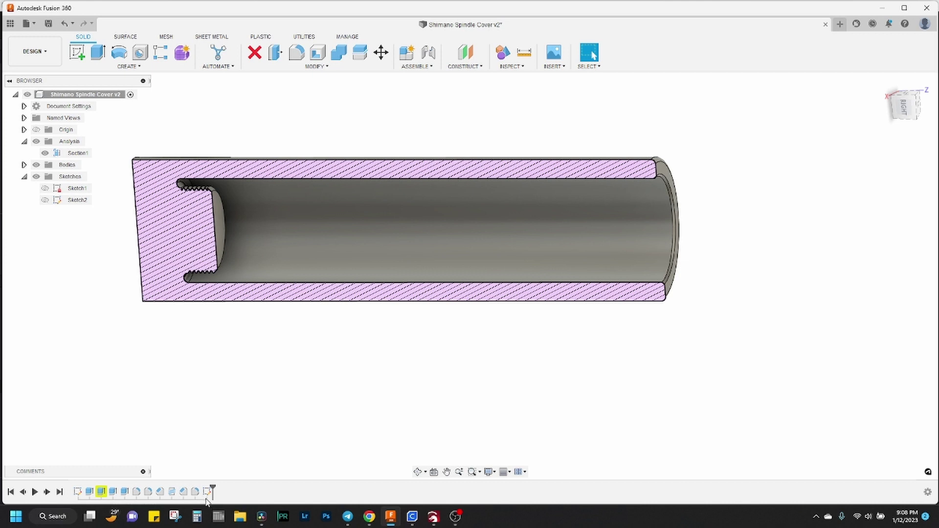
{"action": "left_click", "coordinate": [44, 200]}
{"action": "key", "text": "e"}
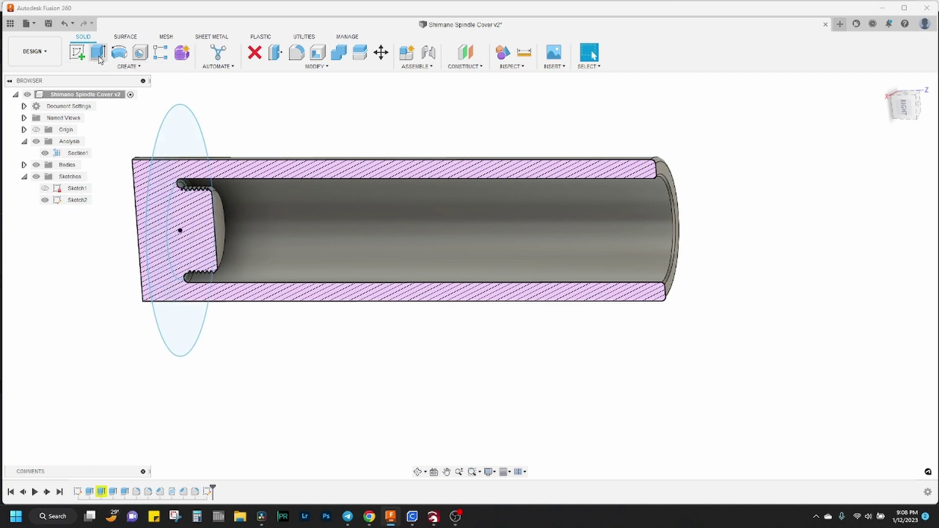
{"action": "left_click", "coordinate": [170, 132]}
{"action": "left_click_drag", "start_coordinate": [198, 218], "coordinate": [686, 218]}
{"action": "left_click", "coordinate": [881, 292]}
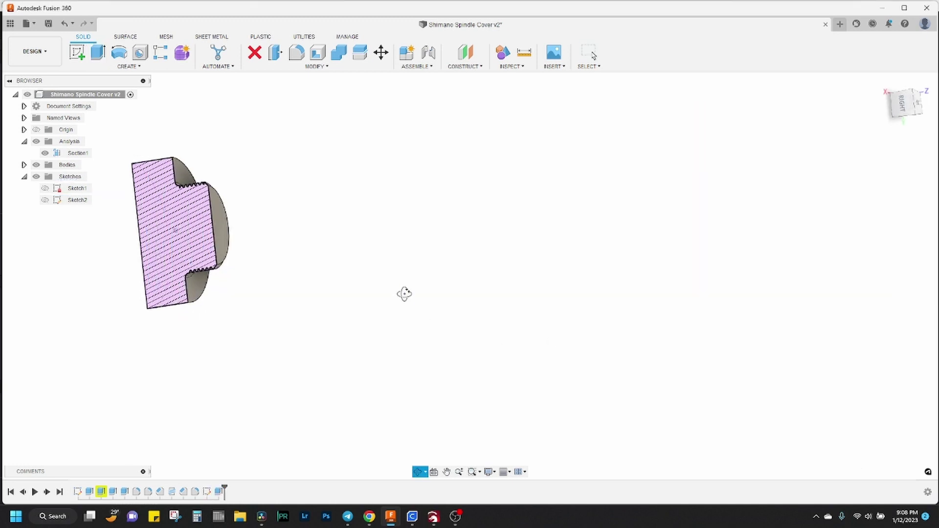
Step: Examine the remaining threaded plug from several sides, hiding the section analysis to see it whole
{"action": "left_click_drag", "start_coordinate": [405, 294], "coordinate": [289, 331]}
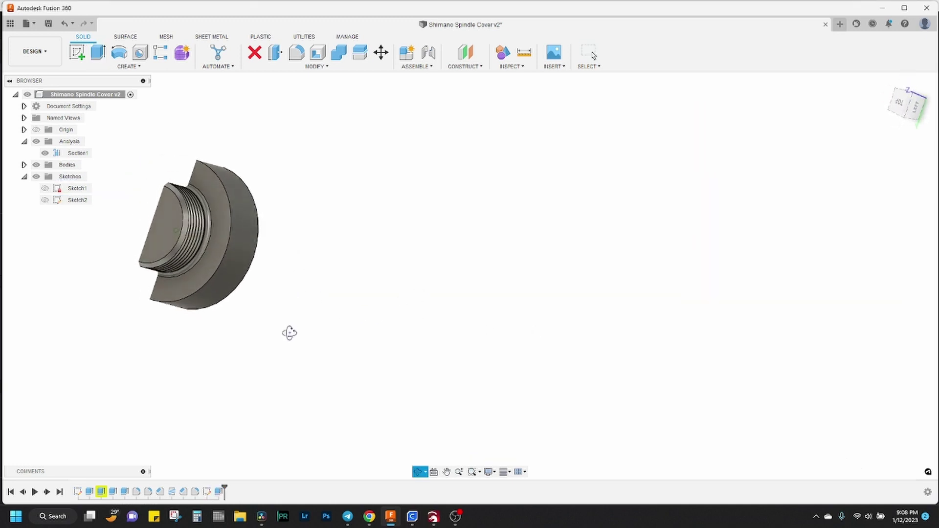
{"action": "key", "text": "Escape"}
{"action": "left_click", "coordinate": [45, 152]}
{"action": "left_click_drag", "start_coordinate": [206, 274], "coordinate": [234, 287]}
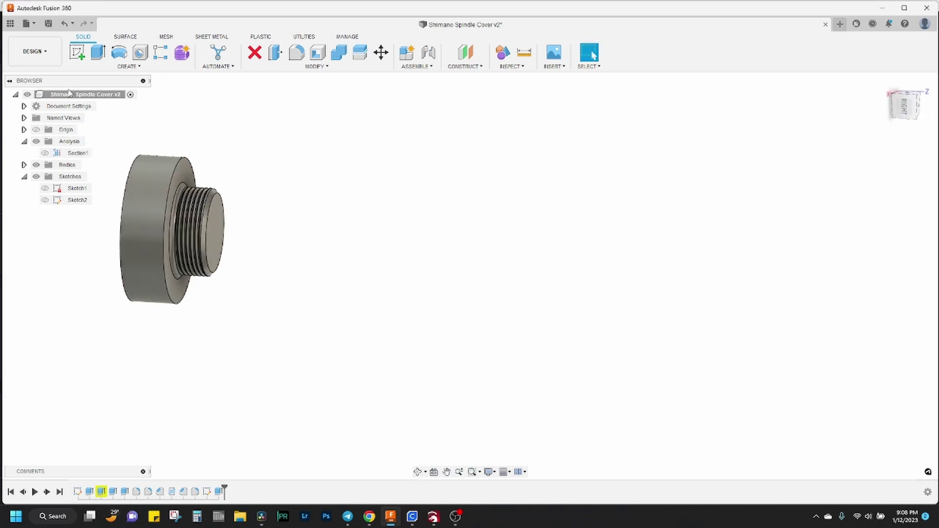
Step: Undo the ring cut to restore the tube, and hide the section analysis to show the complete cover
{"action": "key", "text": "ctrl+z"}
{"action": "key", "text": "ctrl+z"}
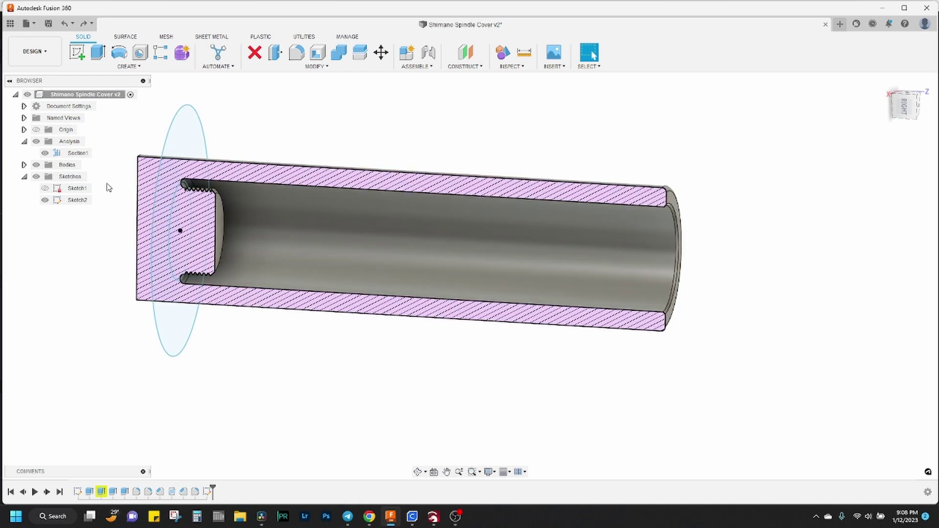
{"action": "left_click", "coordinate": [45, 153]}
{"action": "key", "text": "F4"}
{"action": "left_click_drag", "start_coordinate": [88, 247], "coordinate": [53, 244]}
{"action": "key", "text": "Escape"}
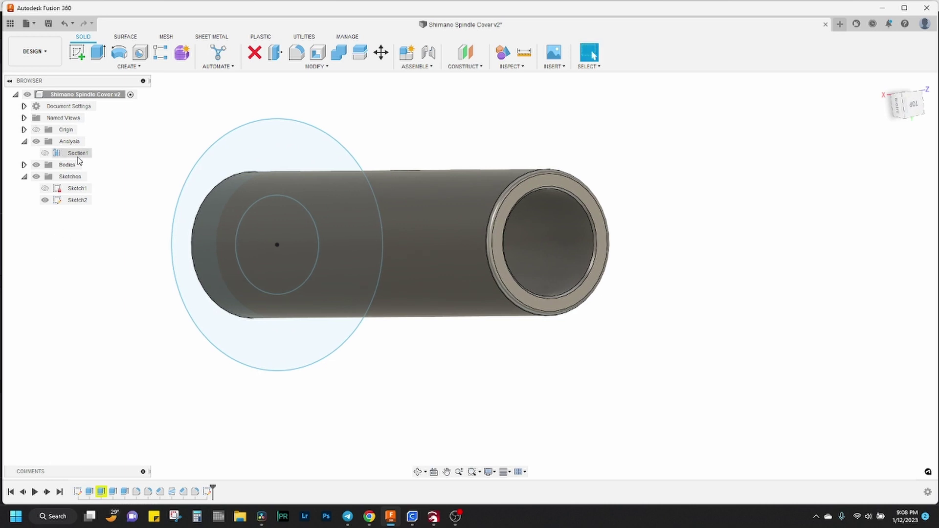
Step: Open the modeled thread feature for editing, review its type, size, designation and length options, and accept it
{"action": "double_click", "coordinate": [183, 491]}
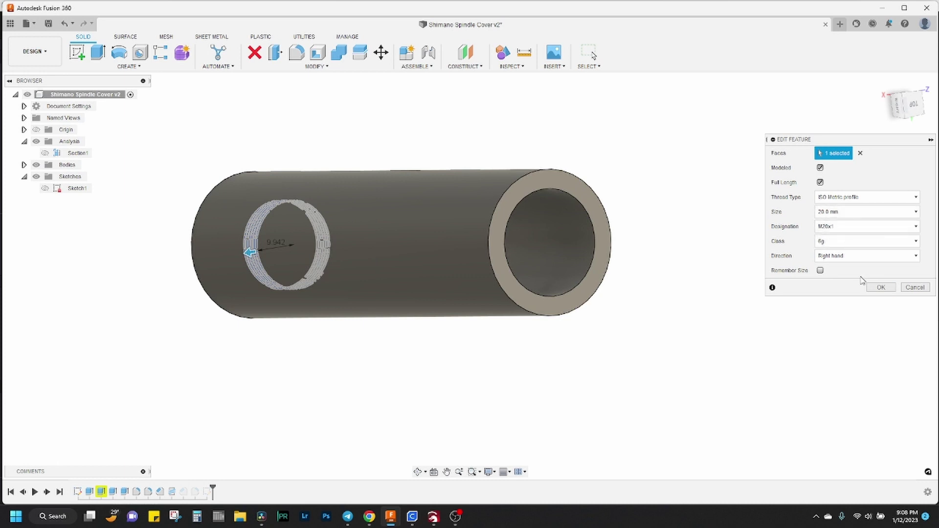
{"action": "left_click_drag", "start_coordinate": [604, 325], "coordinate": [636, 333]}
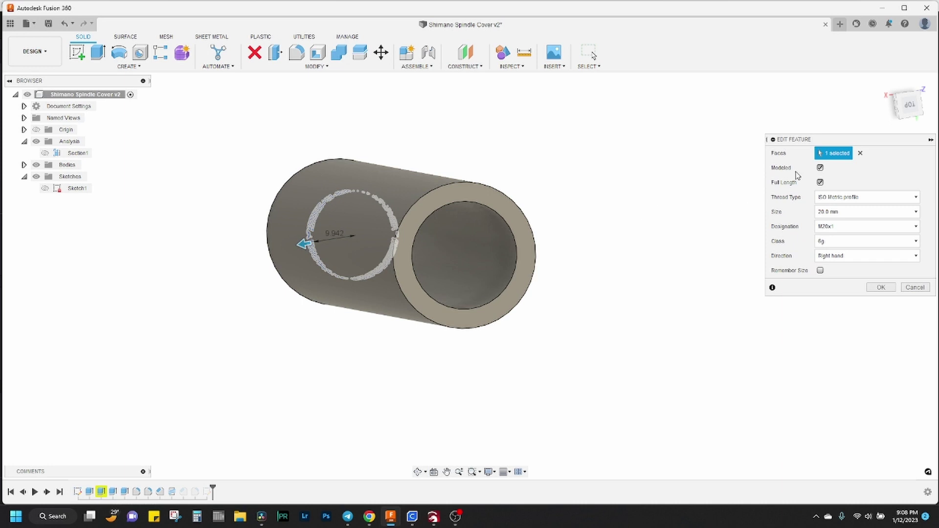
{"action": "left_click", "coordinate": [820, 182]}
{"action": "mouse_move", "coordinate": [606, 377]}
{"action": "left_mouse_down"}
{"action": "mouse_move", "coordinate": [585, 360]}
{"action": "mouse_move", "coordinate": [597, 366]}
{"action": "left_mouse_up"}
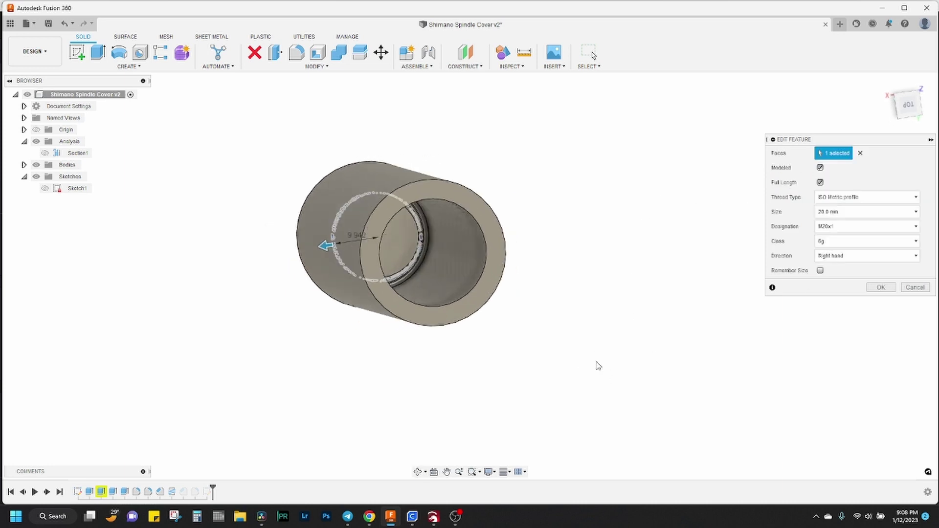
{"action": "left_click", "coordinate": [881, 287]}
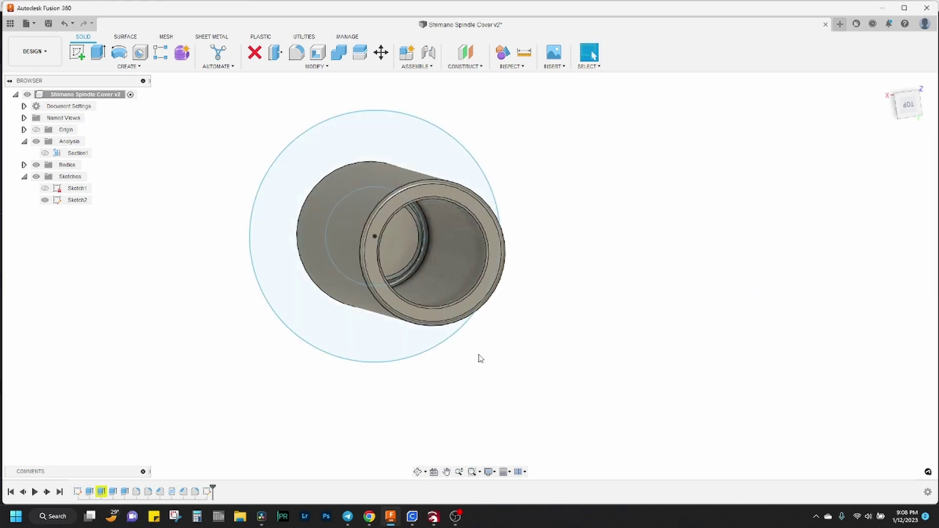
Step: Switch to Ultimaker Cura and review the Quality, Walls and Infill print settings for the sliced spindle cover
{"action": "left_click", "coordinate": [412, 517]}
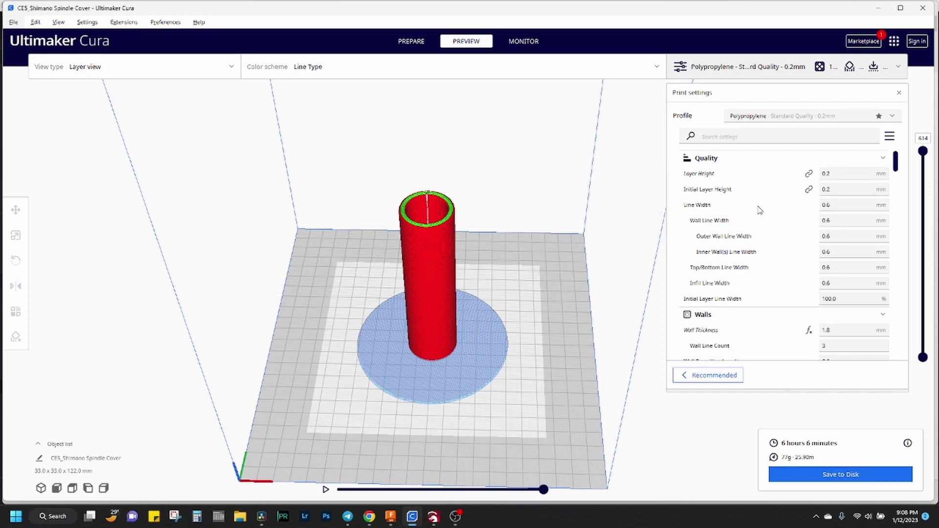
{"action": "left_click", "coordinate": [782, 158]}
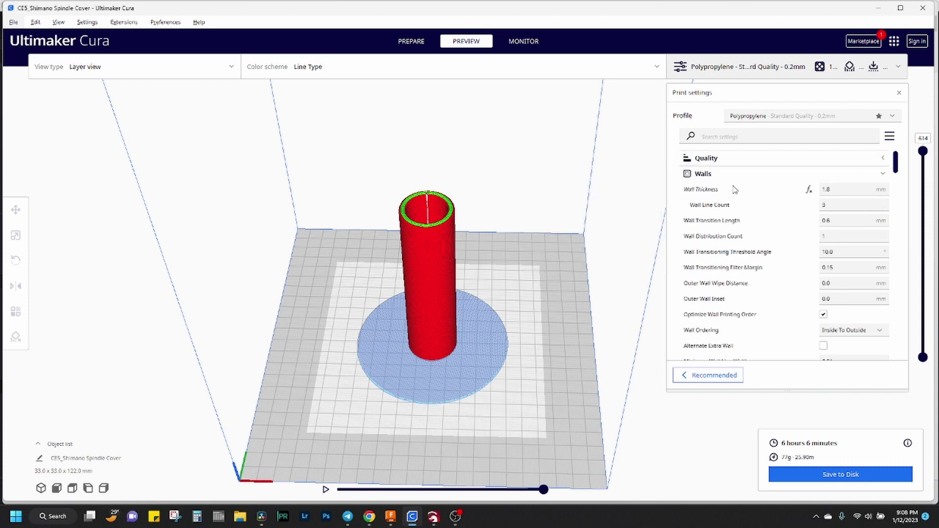
{"action": "left_click", "coordinate": [768, 174]}
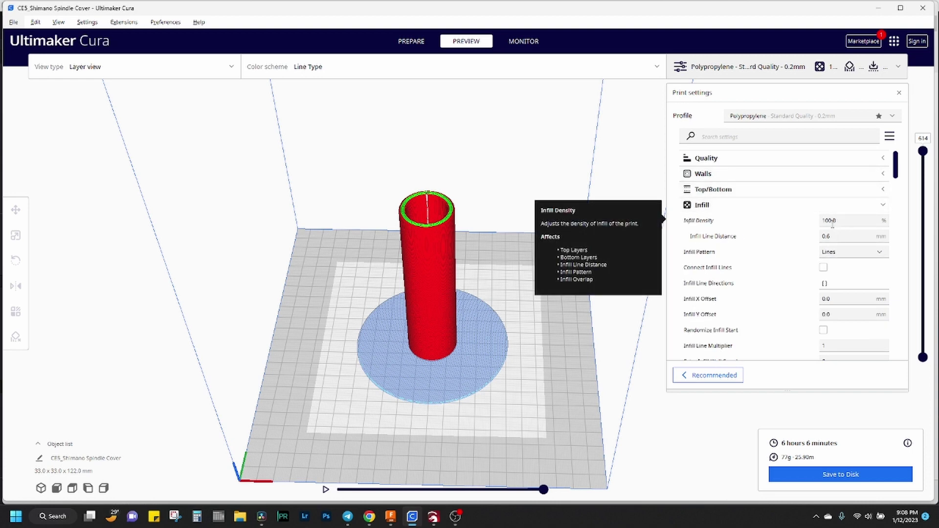
{"action": "mouse_move", "coordinate": [923, 152]}
{"action": "left_mouse_down"}
{"action": "mouse_move", "coordinate": [923, 340]}
{"action": "mouse_move", "coordinate": [929, 153]}
{"action": "left_mouse_up"}
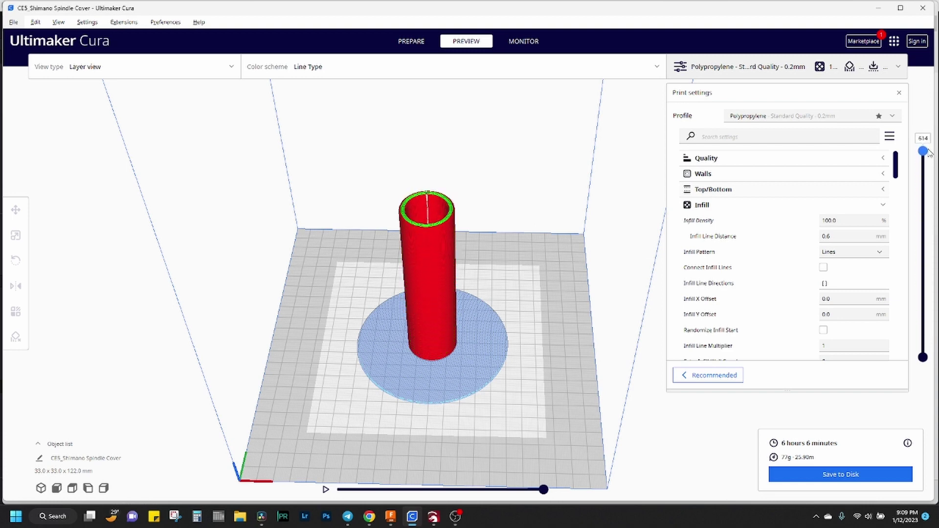
Step: Review the Material temperatures, print speeds and cooling fan settings of the Polypropylene profile
{"action": "left_click", "coordinate": [745, 212]}
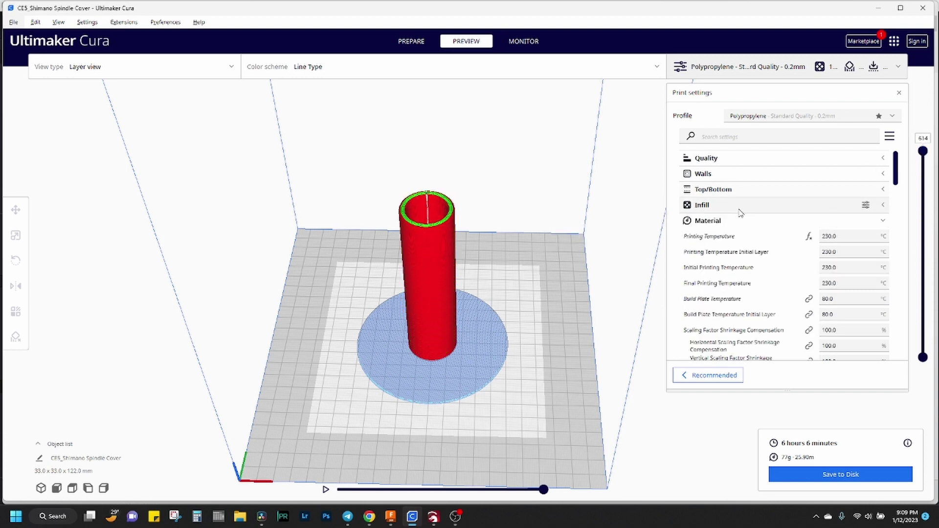
{"action": "left_click", "coordinate": [768, 224]}
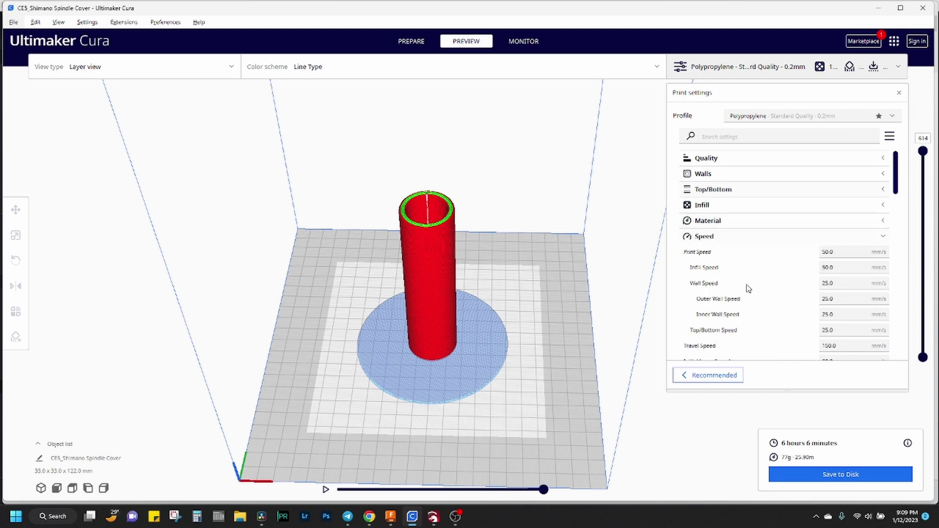
{"action": "left_click", "coordinate": [760, 239]}
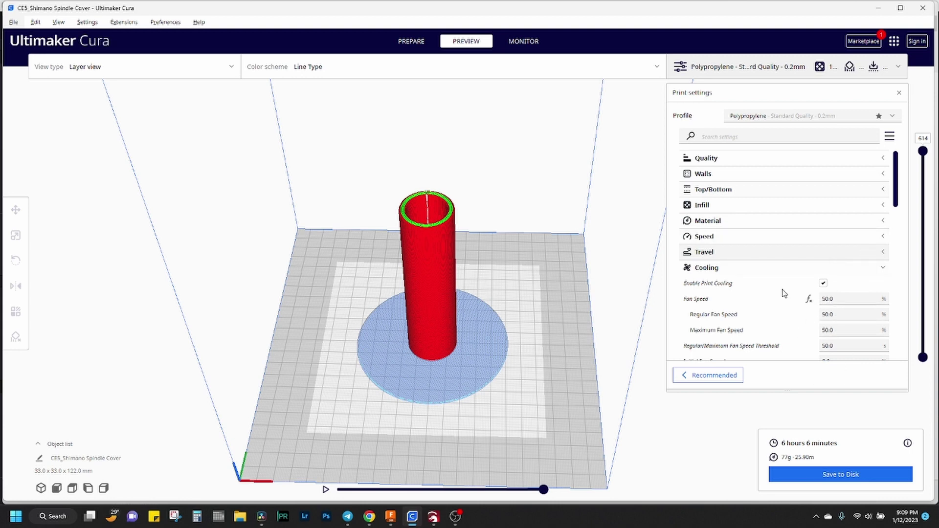
{"action": "mouse_move", "coordinate": [773, 288]}
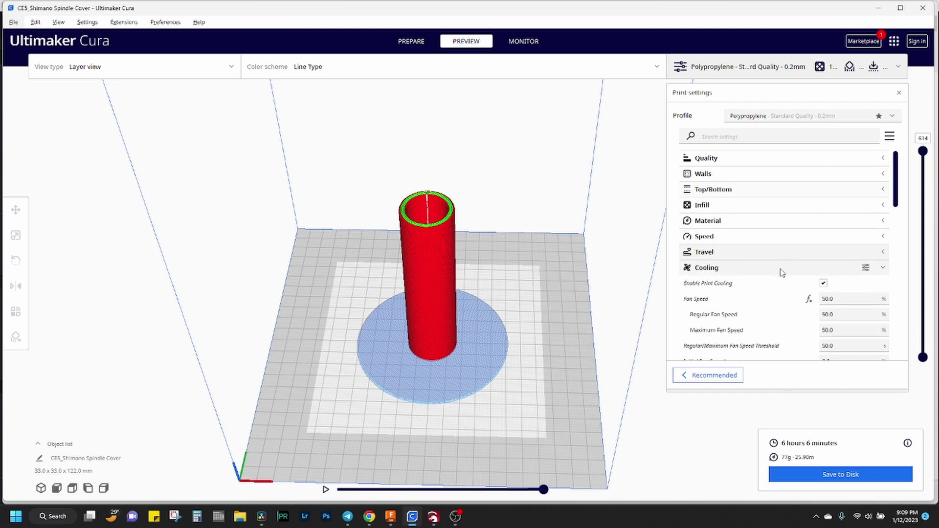
Step: Review the Build Plate Adhesion settings, including the raft's extra margin, and examine the raft in the preview
{"action": "left_click", "coordinate": [781, 273]}
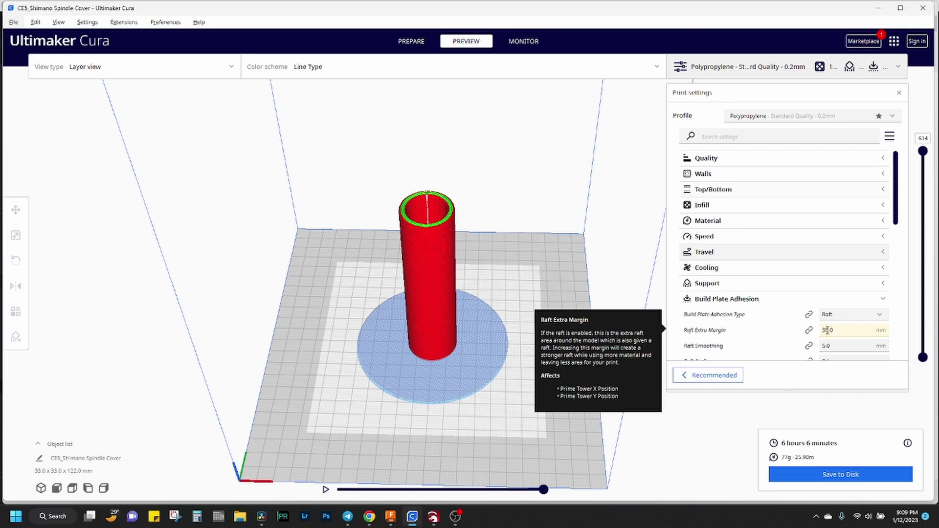
{"action": "scroll", "coordinate": [823, 332], "scroll_direction": "down", "scroll_amount": 2}
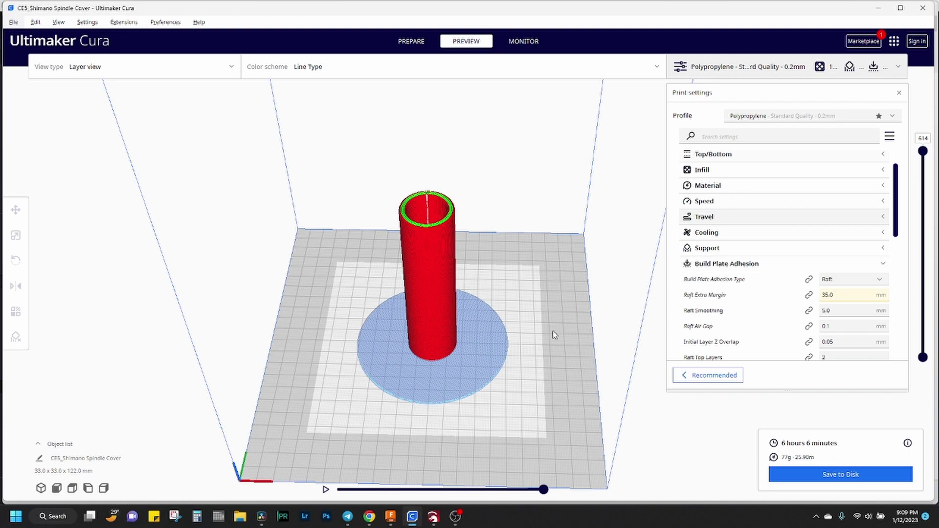
{"action": "left_click_drag", "start_coordinate": [459, 403], "coordinate": [384, 369]}
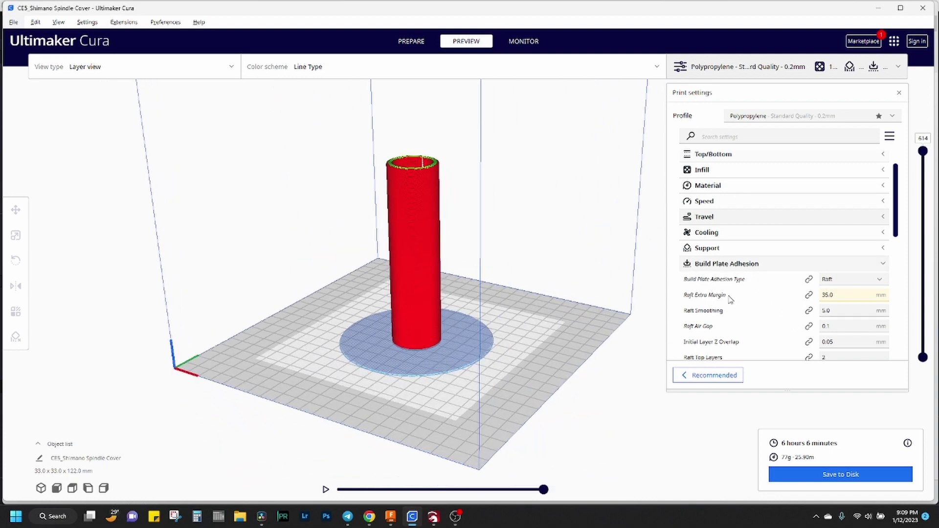
{"action": "left_click", "coordinate": [769, 265]}
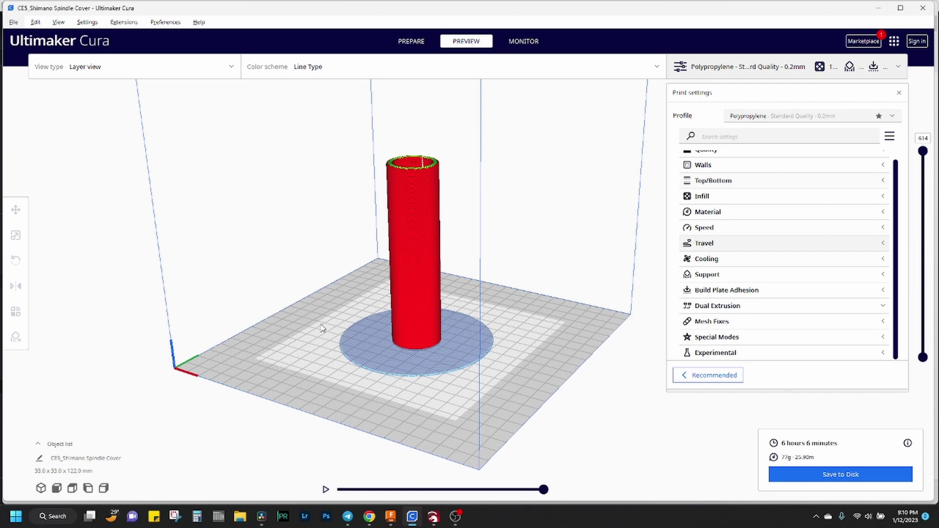
Step: Examine the sliced cover and its raft from above and from the side in the layer preview
{"action": "left_click_drag", "start_coordinate": [322, 328], "coordinate": [321, 349]}
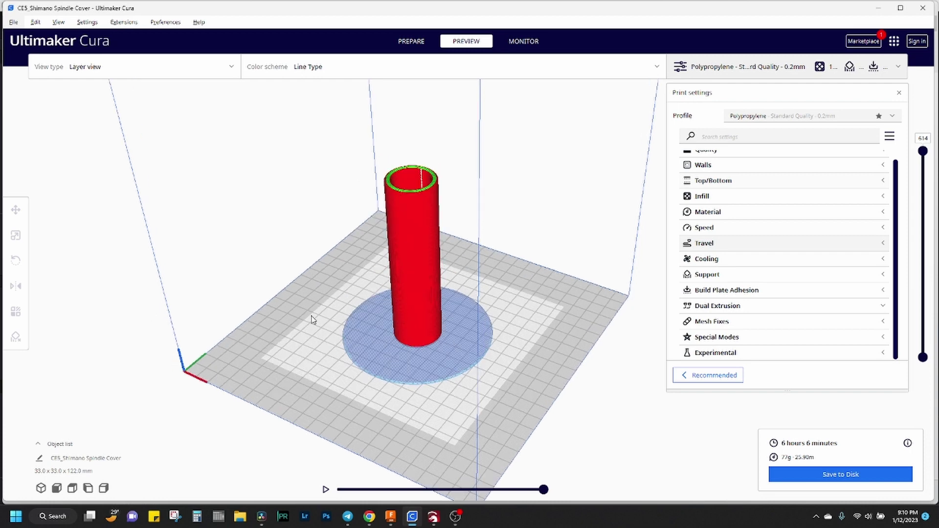
{"action": "left_click_drag", "start_coordinate": [328, 288], "coordinate": [331, 320]}
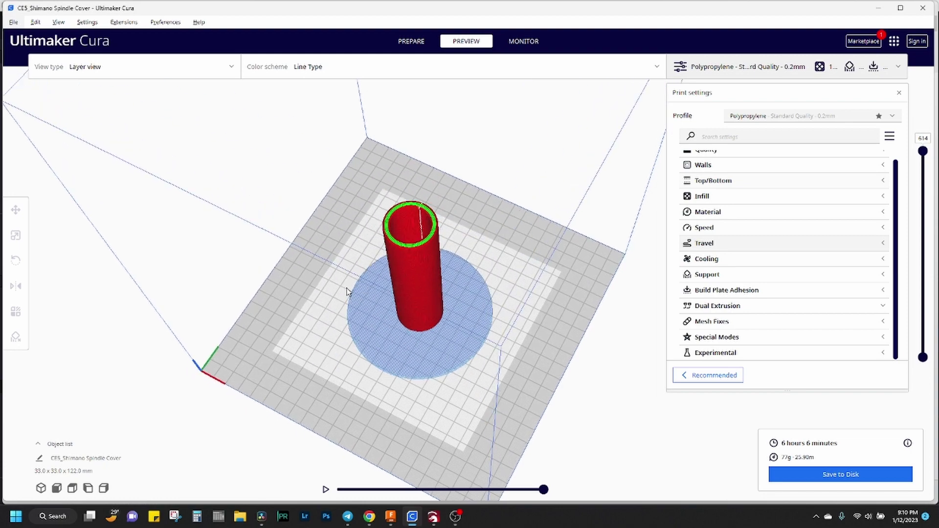
{"action": "scroll", "coordinate": [346, 291], "scroll_direction": "up", "scroll_amount": 3}
{"action": "scroll", "coordinate": [438, 283], "scroll_direction": "up", "scroll_amount": 2}
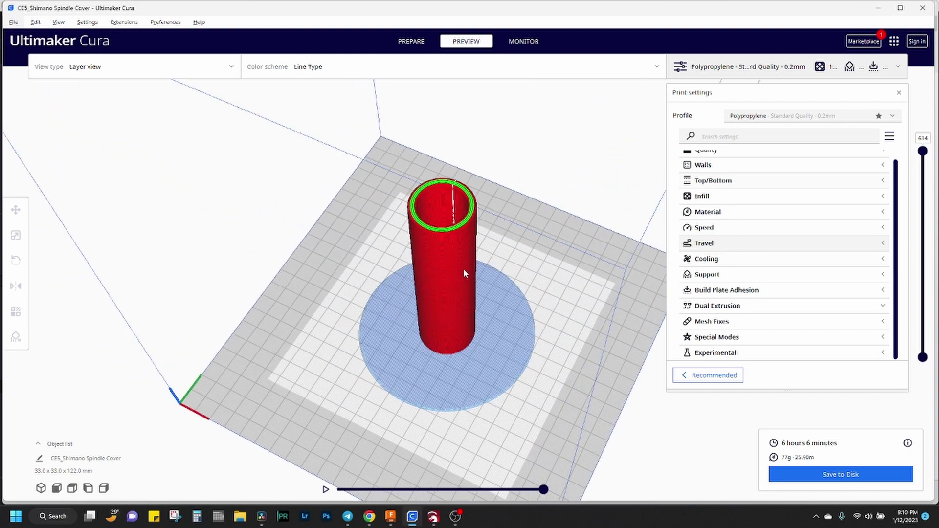
{"action": "left_click_drag", "start_coordinate": [464, 272], "coordinate": [465, 239]}
{"action": "mouse_move", "coordinate": [923, 152]}
{"action": "left_mouse_down"}
{"action": "mouse_move", "coordinate": [919, 352]}
{"action": "mouse_move", "coordinate": [912, 137]}
{"action": "left_mouse_up"}
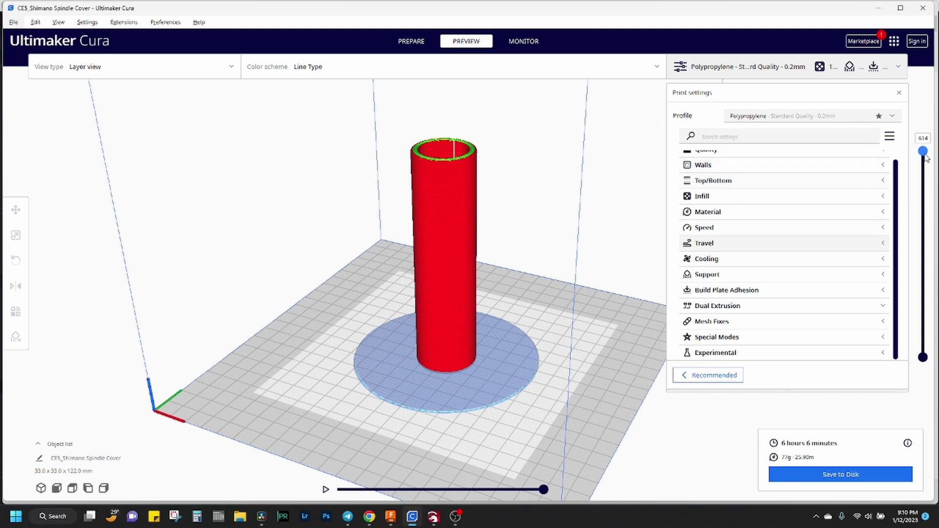
{"action": "mouse_move", "coordinate": [926, 157]}
{"action": "left_mouse_down"}
{"action": "mouse_move", "coordinate": [923, 329]}
{"action": "mouse_move", "coordinate": [923, 150]}
{"action": "left_mouse_up"}
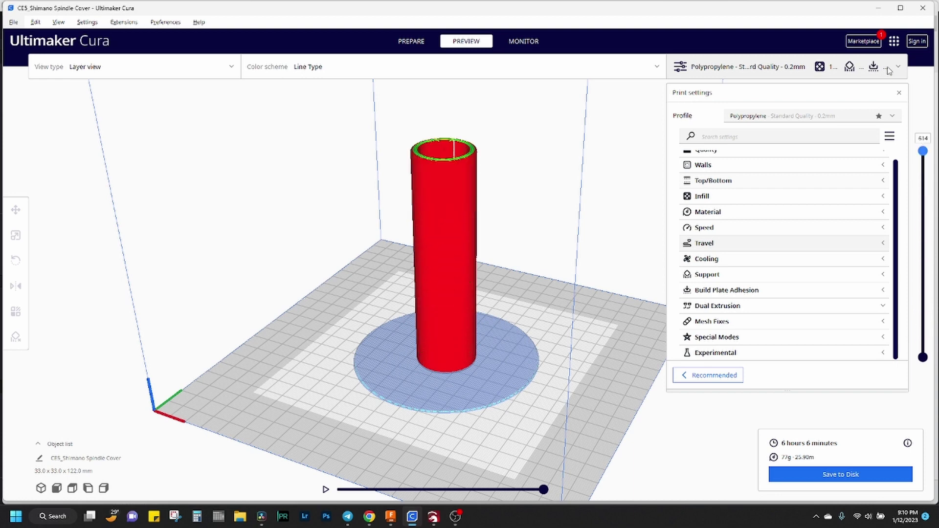